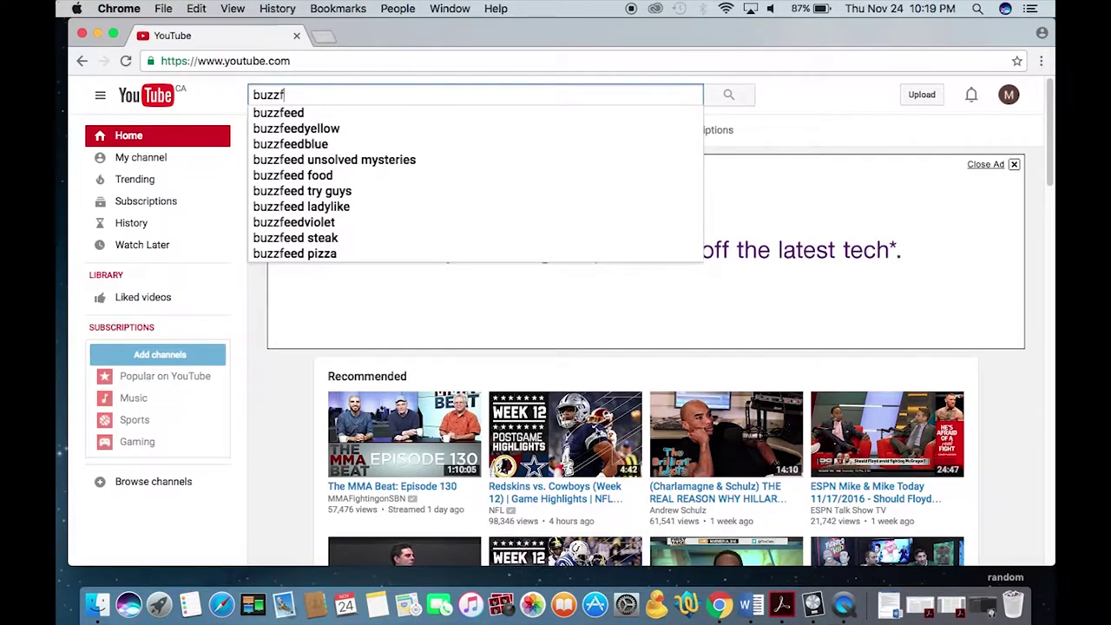
{"action": "type", "text": "eed z"}
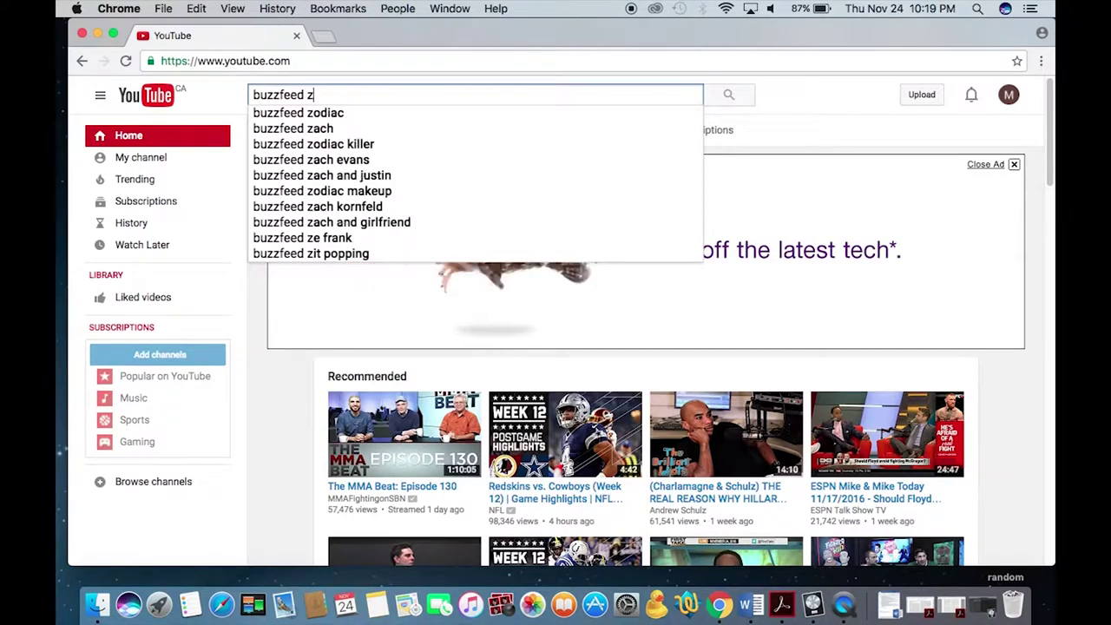
{"action": "type", "text": "en"}
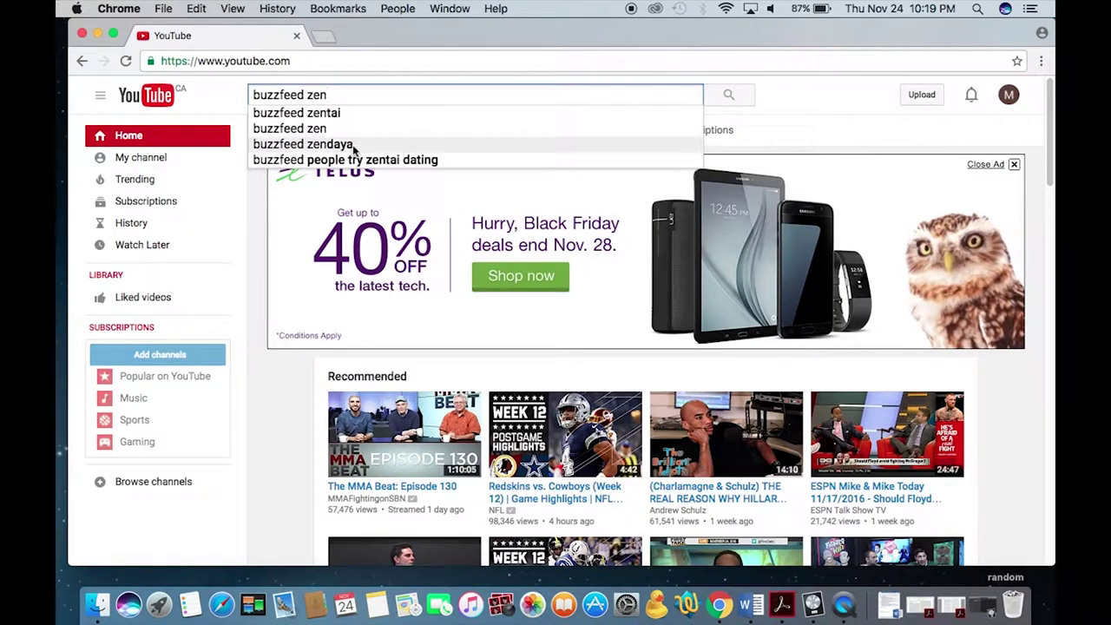
Step: Pick the 'buzzfeed zendaya' suggestion to list its video results
{"action": "left_click", "coordinate": [352, 146]}
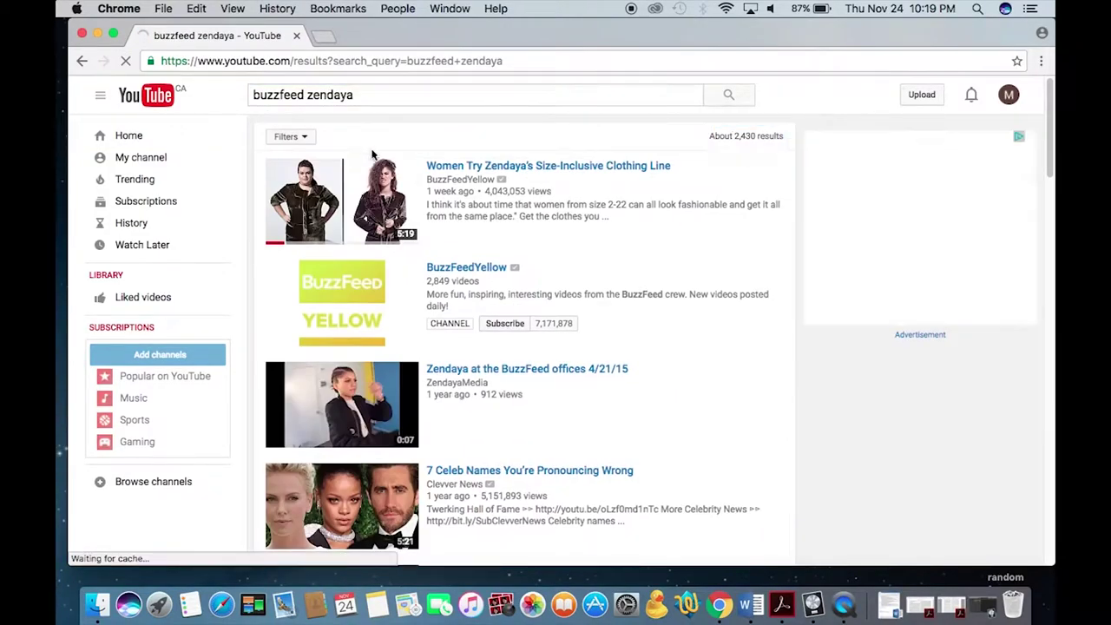
Step: Open 'Women Try Zendaya's Size-Inclusive Clothing Line' and mute the Grammarly pre-roll ad
{"action": "left_click", "coordinate": [372, 170]}
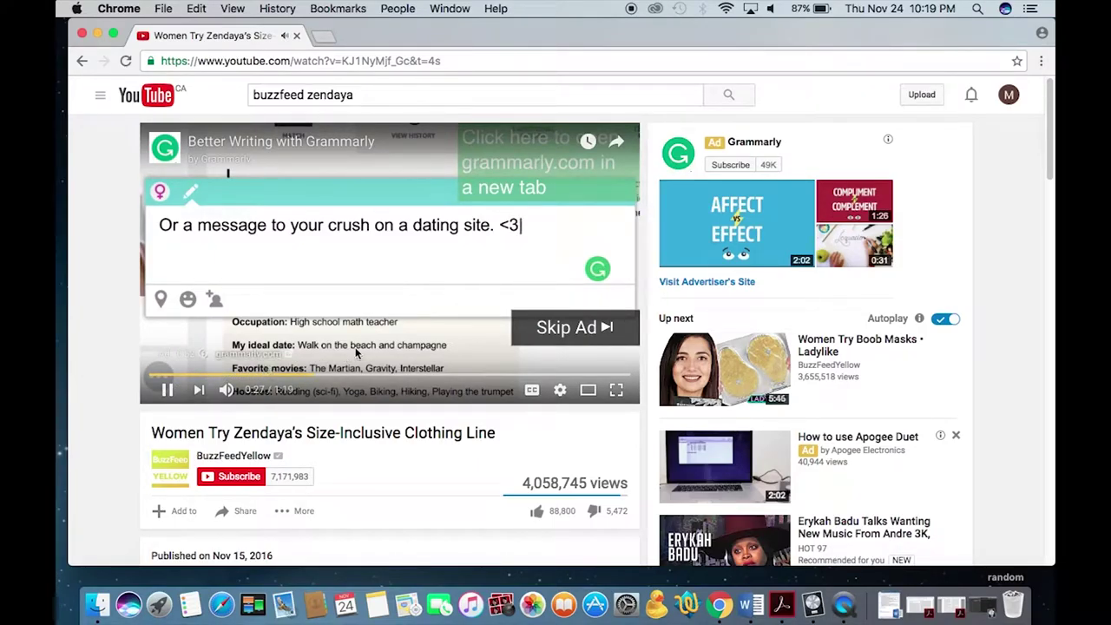
{"action": "left_click", "coordinate": [276, 392]}
{"action": "left_click_drag", "start_coordinate": [276, 392], "coordinate": [211, 389]}
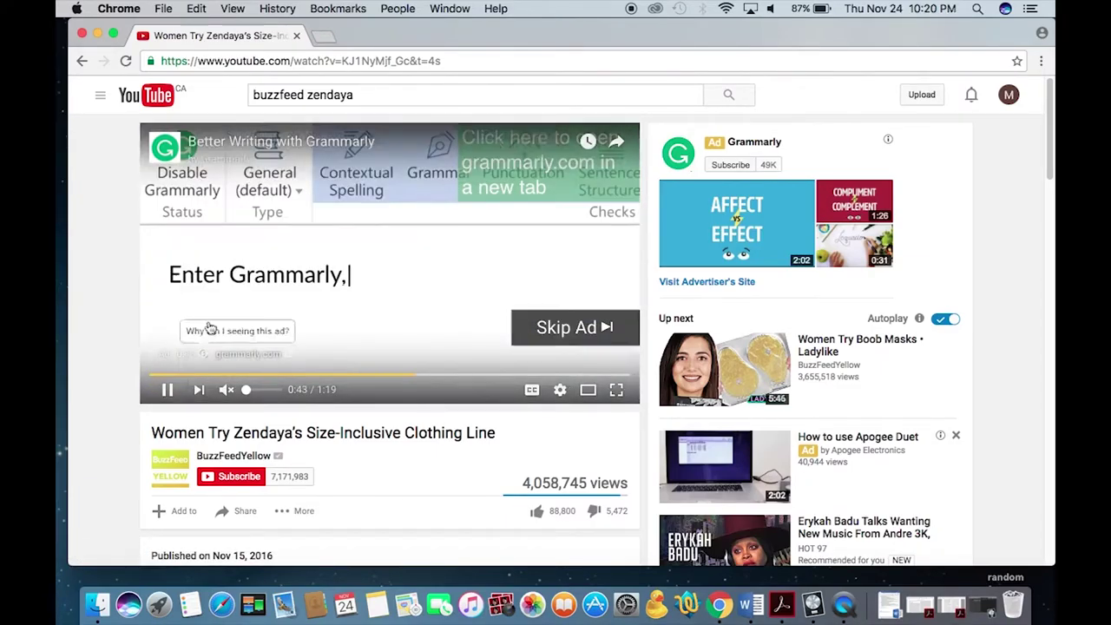
Step: Open a new Chrome tab to search for 'adblock'
{"action": "left_click", "coordinate": [321, 37]}
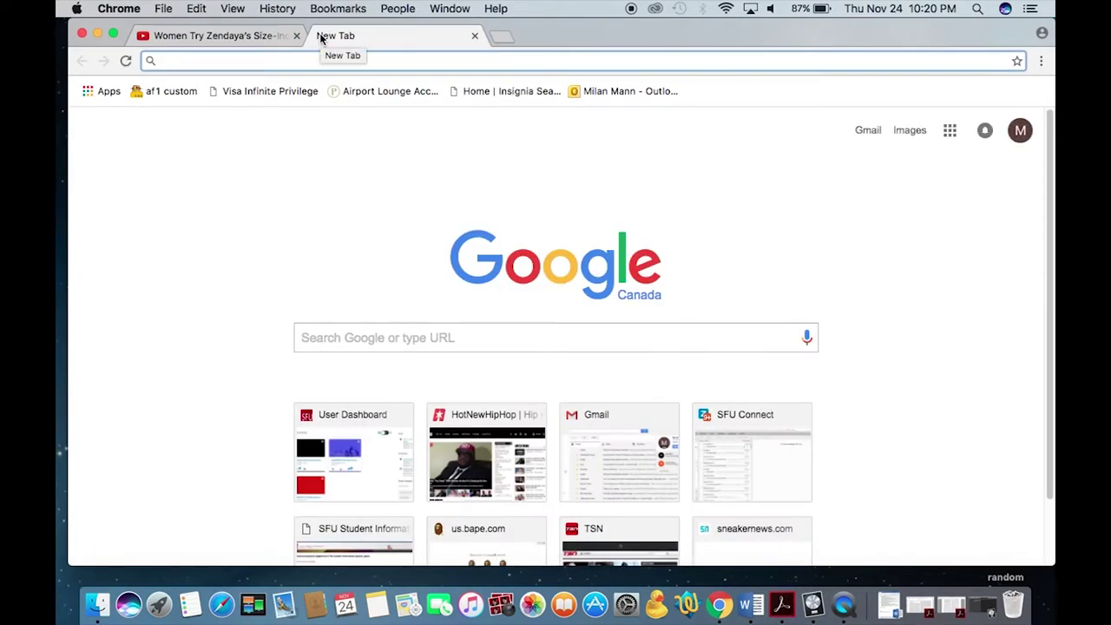
{"action": "type", "text": "adblock"}
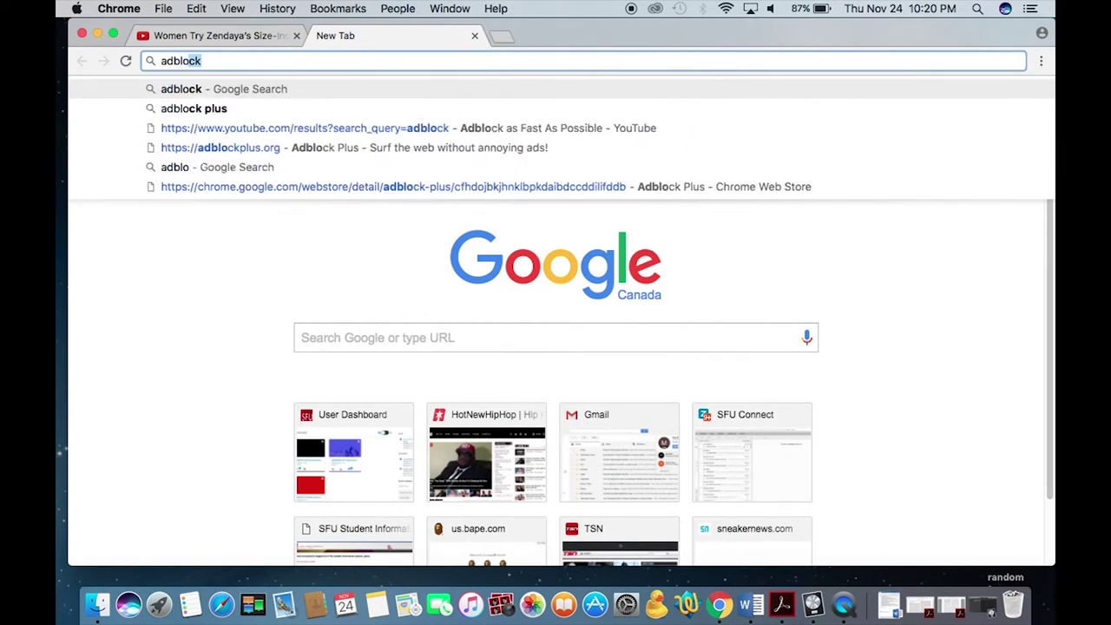